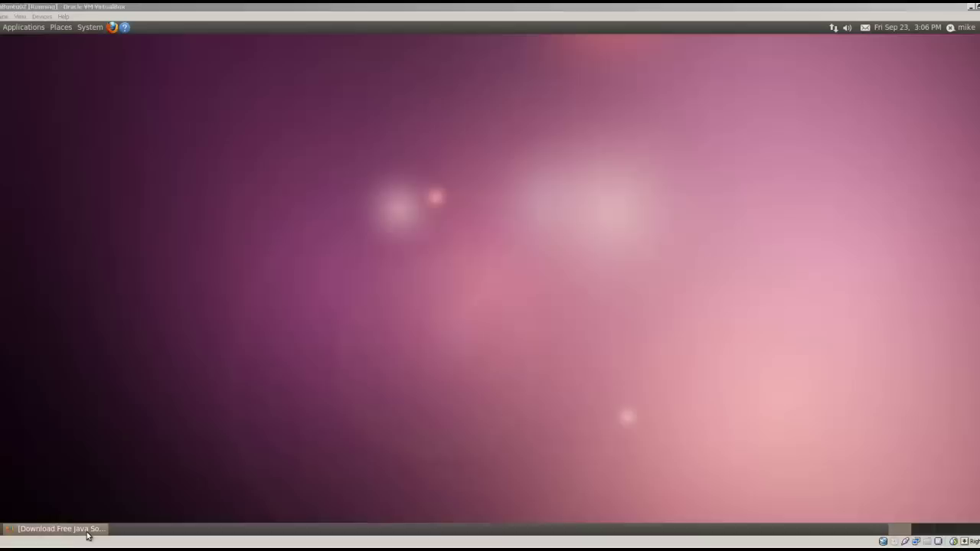
# Bring up the Firefox window with the Java download page and view the OpenJDK site.
pyautogui.click(82, 536)
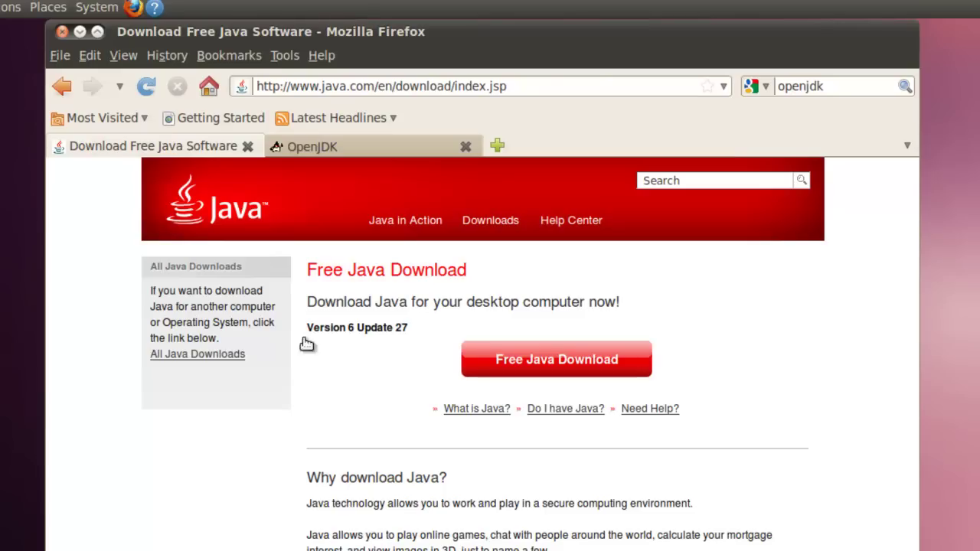
pyautogui.click(341, 146)
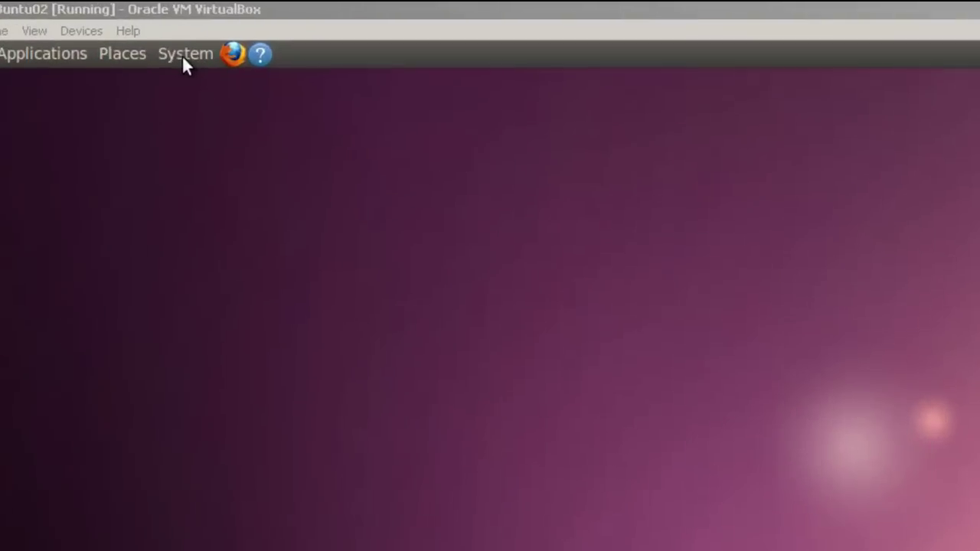
# Open Synaptic Package Manager and search the packages for eclipse.
pyautogui.click(182, 55)
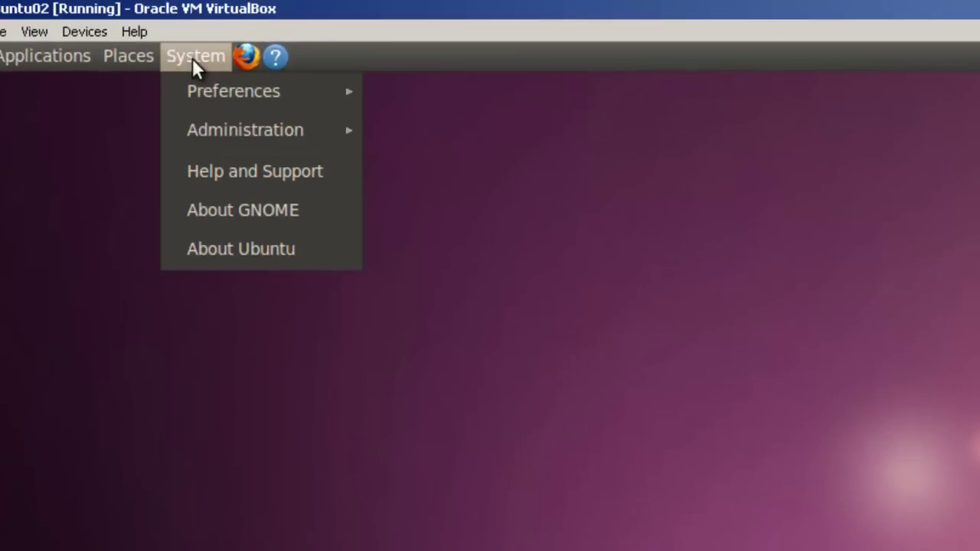
pyautogui.moveTo(197, 126)
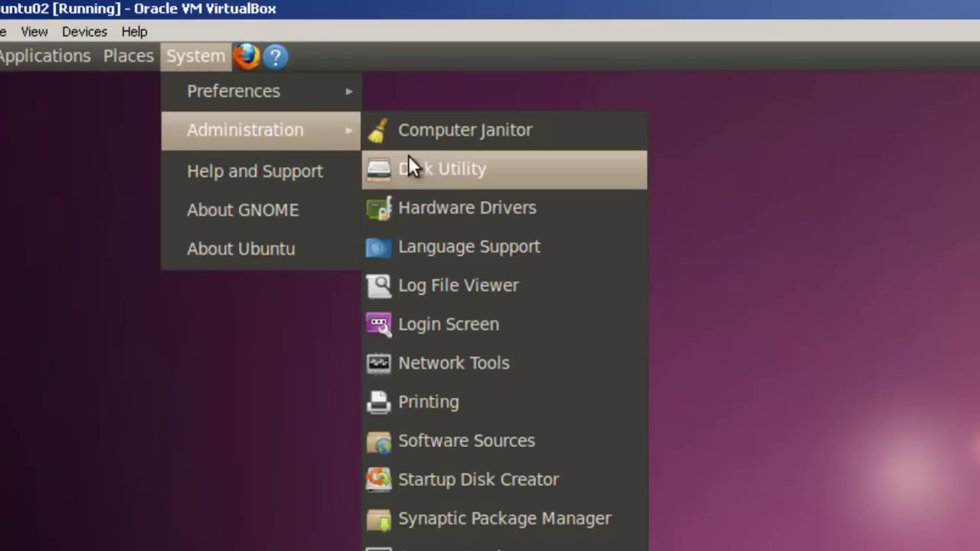
pyautogui.click(480, 520)
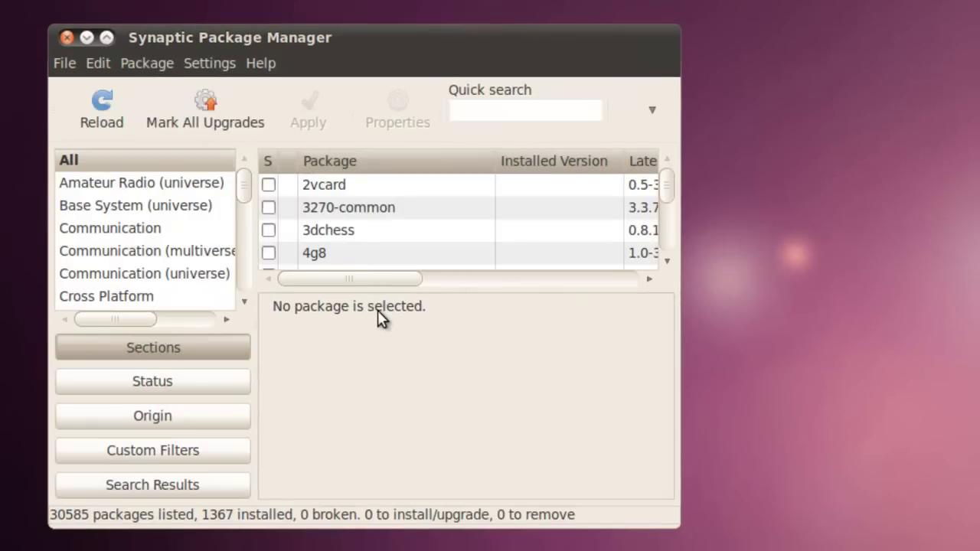
pyautogui.write('eclipse')
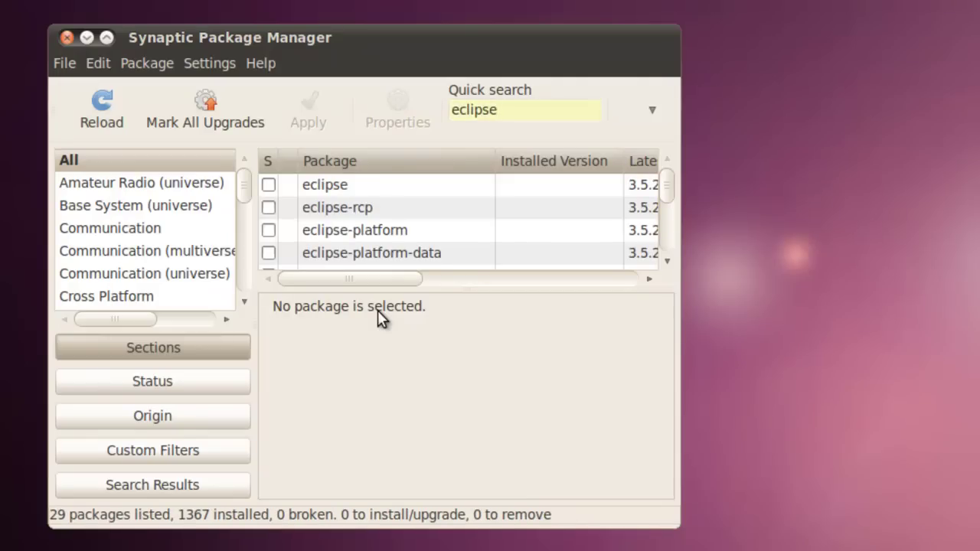
# Install the eclipse package together with its additional required packages, then close the completion dialog.
pyautogui.click(267, 186)
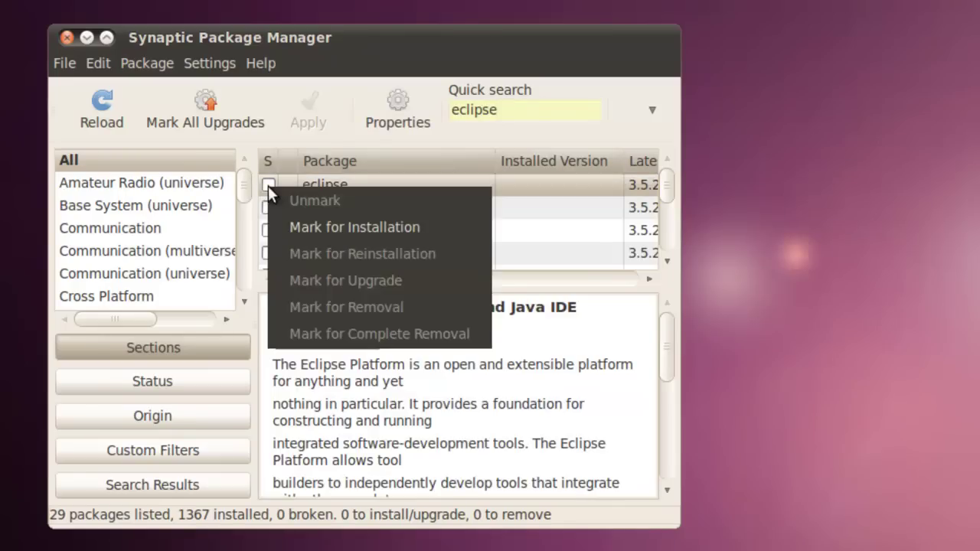
pyautogui.click(333, 228)
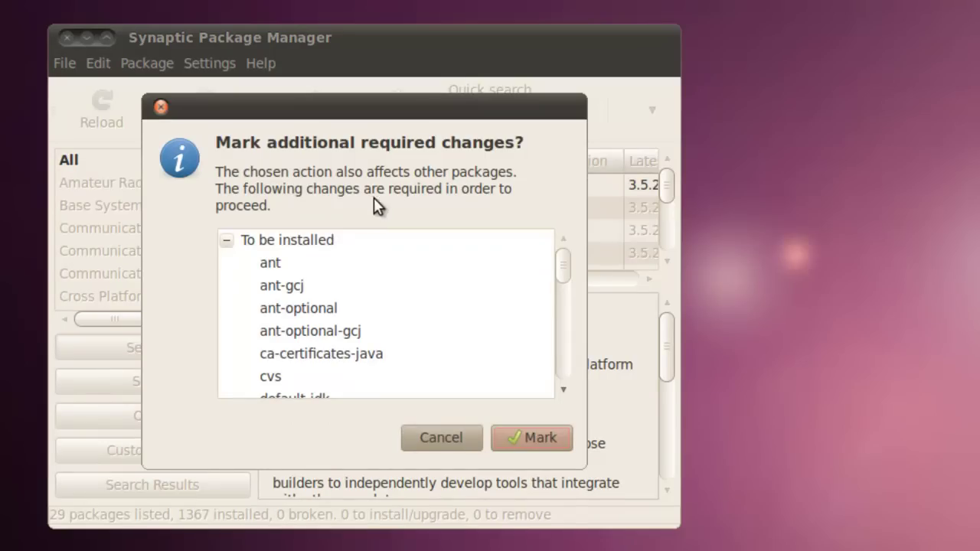
pyautogui.click(550, 439)
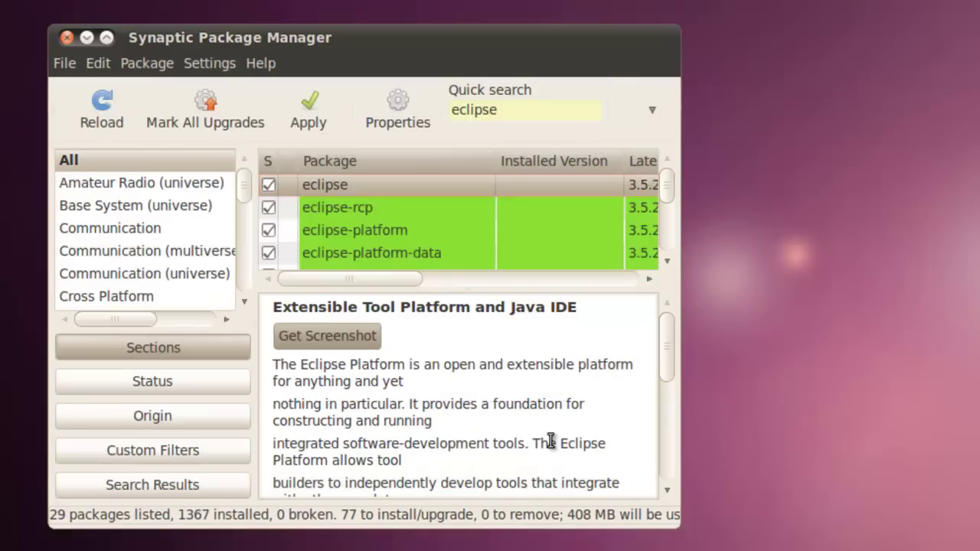
pyautogui.click(310, 111)
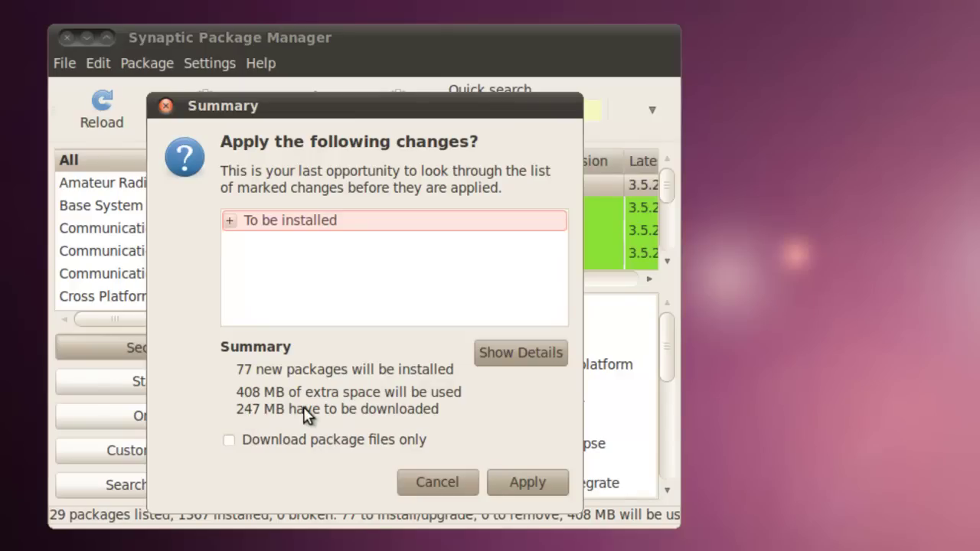
pyautogui.click(533, 482)
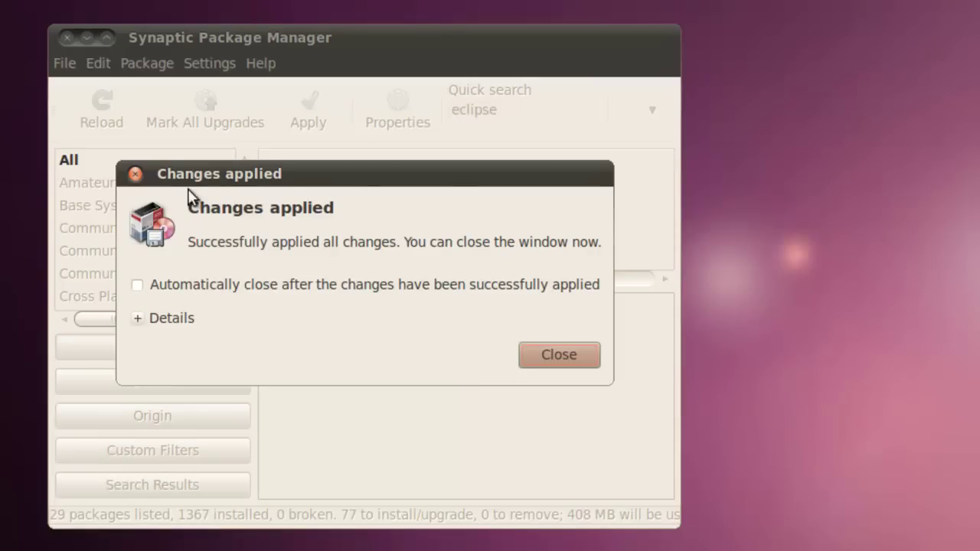
pyautogui.click(560, 354)
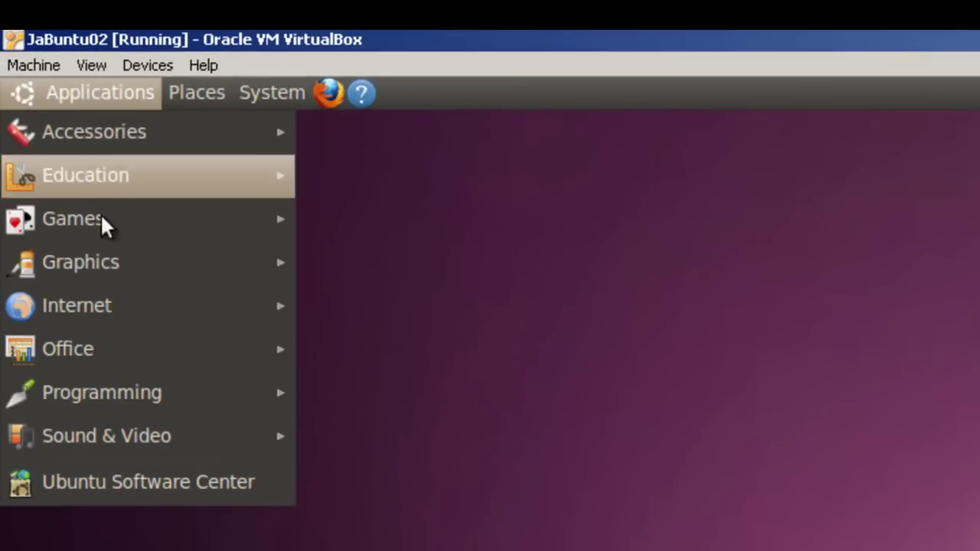
# Launch Eclipse and close its Welcome page to reach the Java workbench.
pyautogui.moveTo(121, 394)
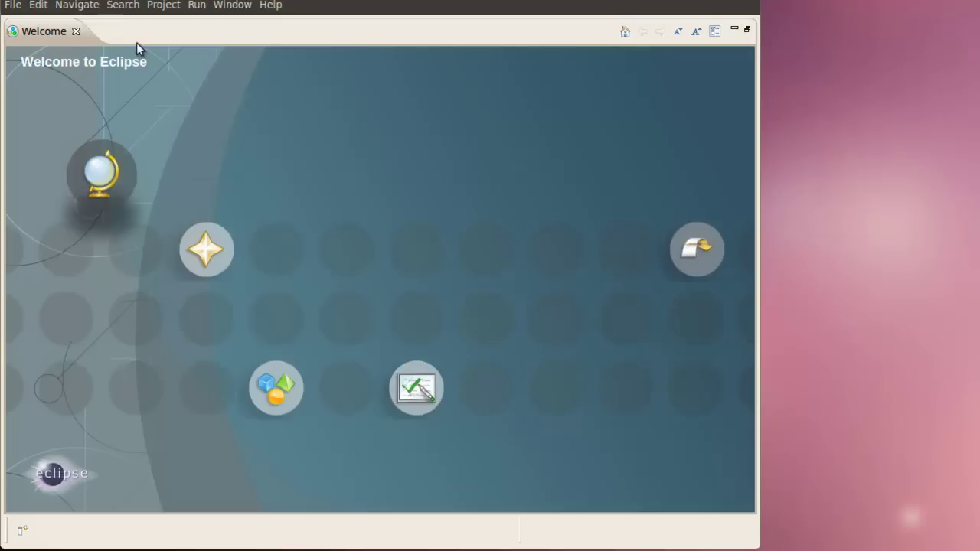
pyautogui.click(76, 32)
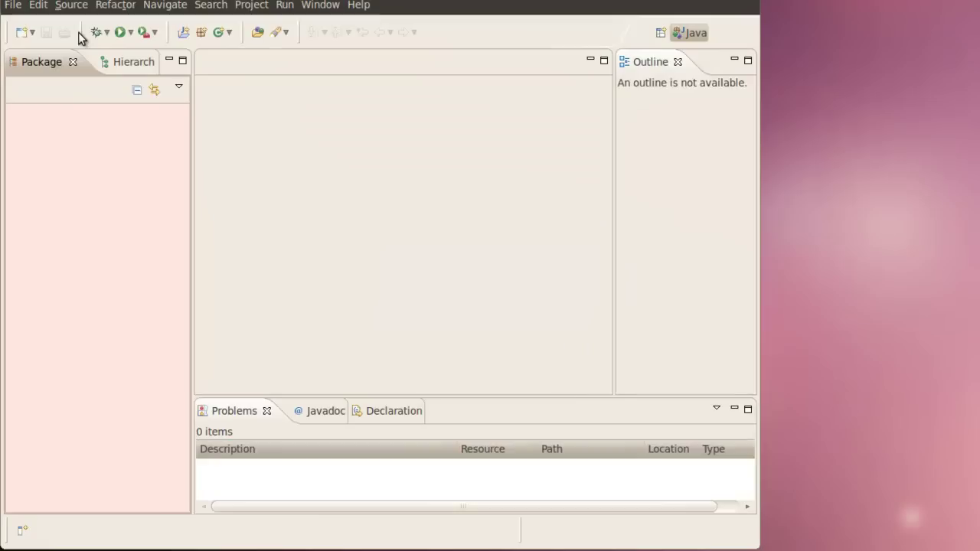
# Create a new Java project named Hello World in the workspace, keeping the default settings.
pyautogui.click(13, 6)
pyautogui.moveTo(23, 25)
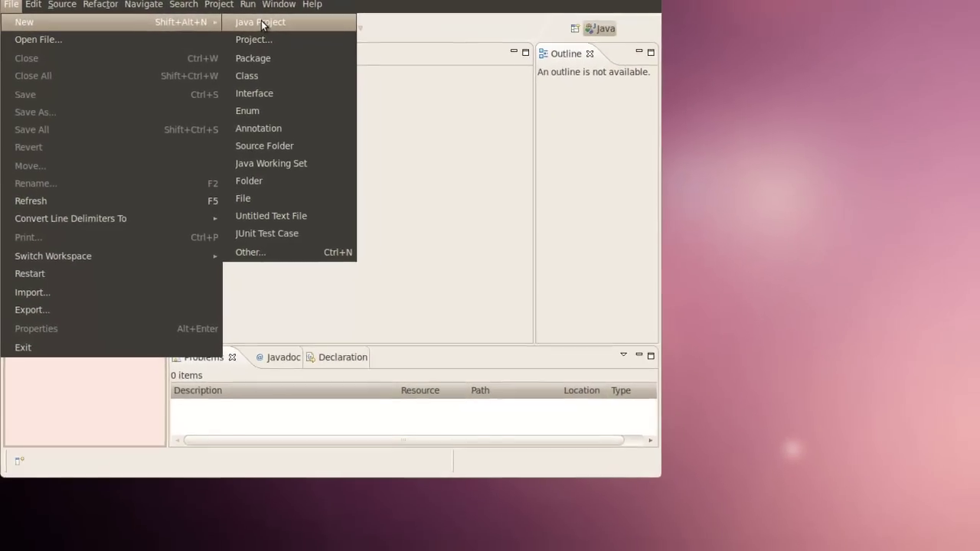
pyautogui.click(263, 21)
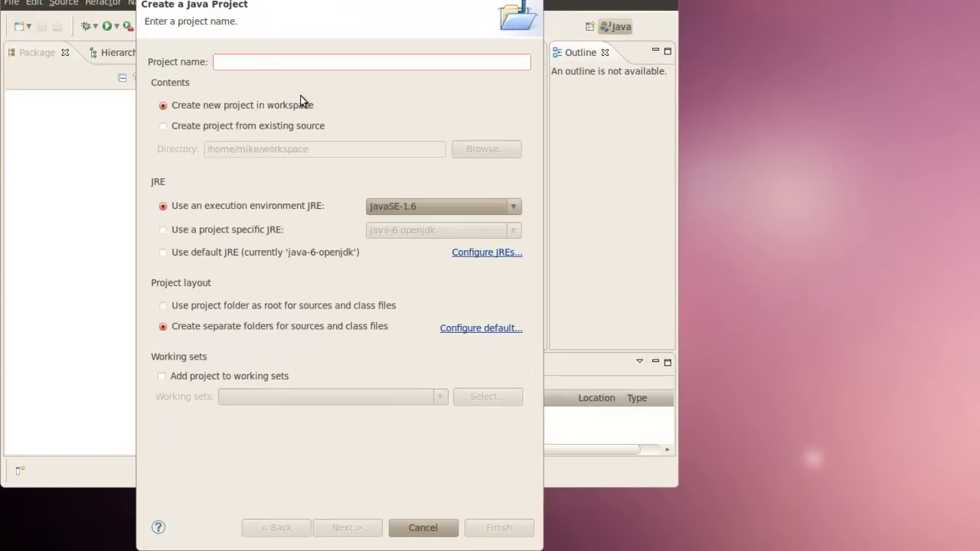
pyautogui.write('Hell')
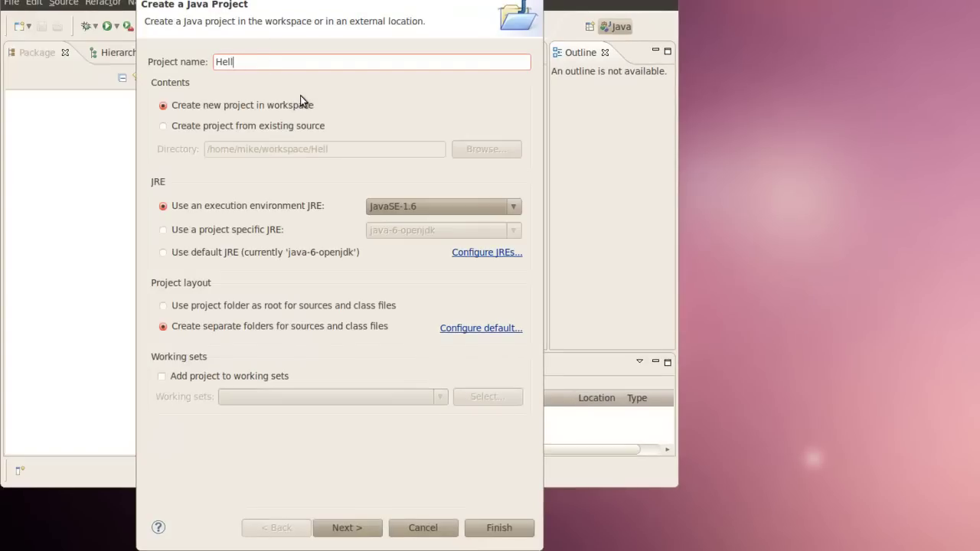
pyautogui.write('o World')
pyautogui.click(513, 528)
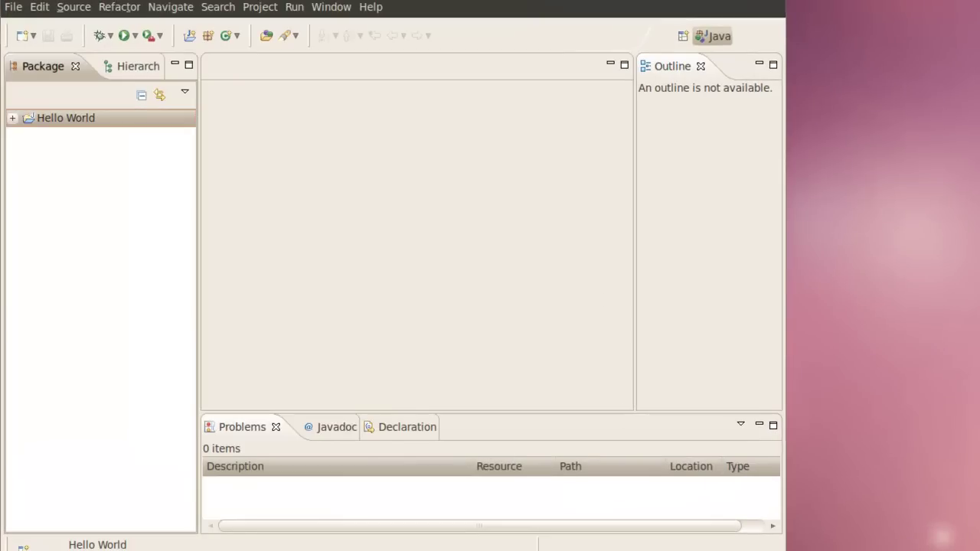
# Add a public class named HelloWorld to the Hello World project, including a public static void main(String[] args) method stub.
pyautogui.click(12, 8)
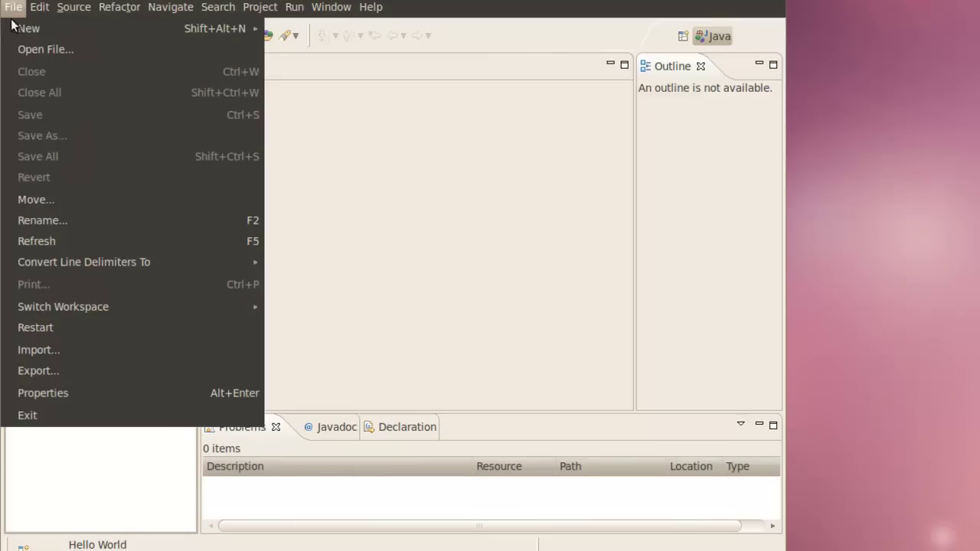
pyautogui.moveTo(20, 33)
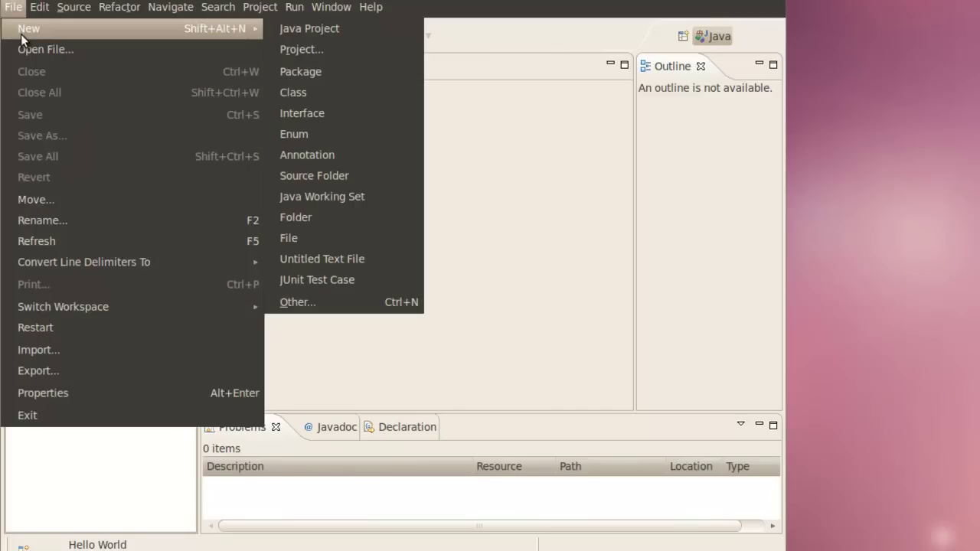
pyautogui.click(313, 97)
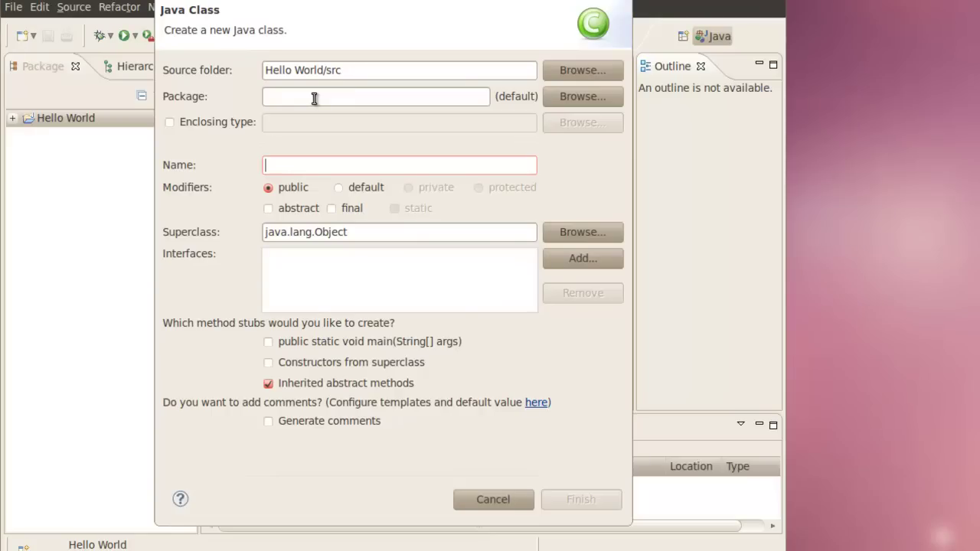
pyautogui.write('Hello')
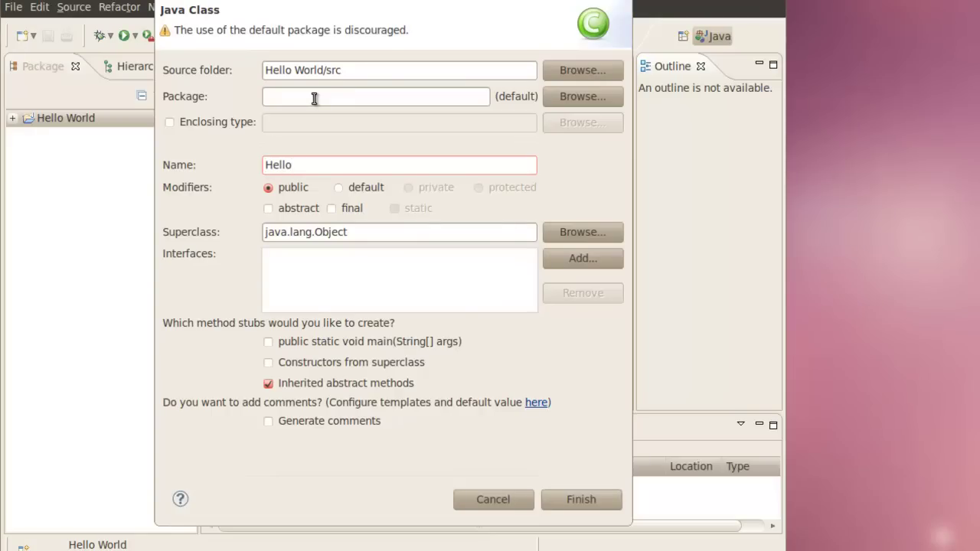
pyautogui.write('World')
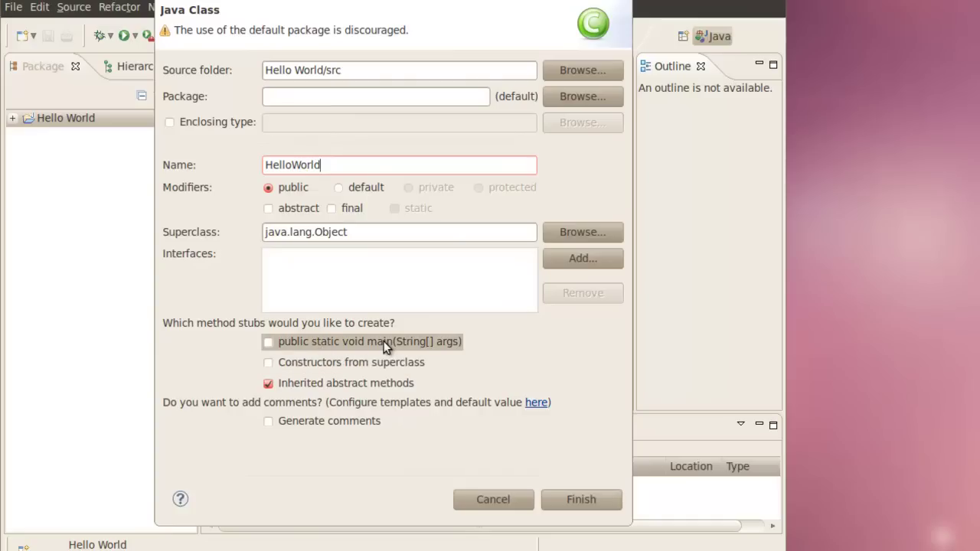
pyautogui.click(269, 342)
pyautogui.click(580, 499)
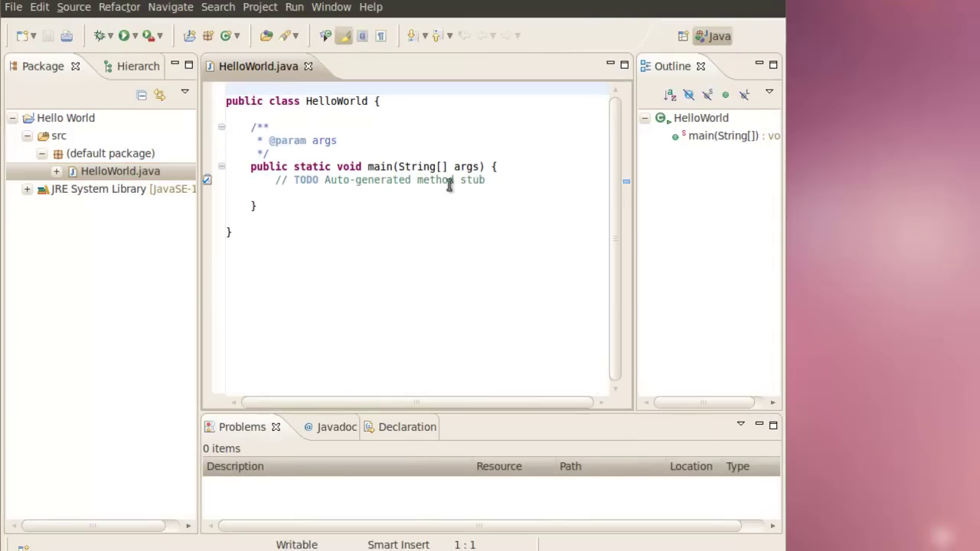
# Add the statement System.out.println("Hello World"); on a new line below the TODO comment in the main method.
pyautogui.click(488, 183)
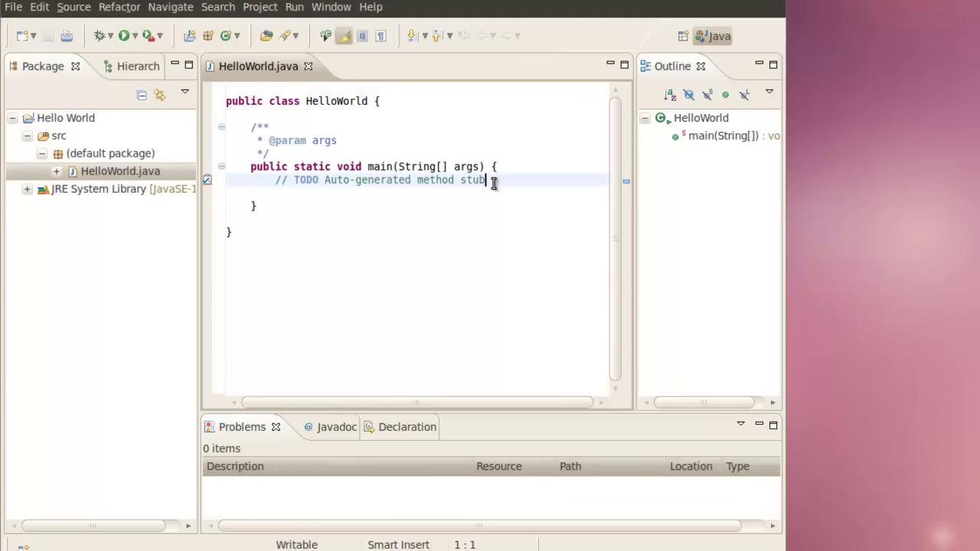
pyautogui.press('Return')
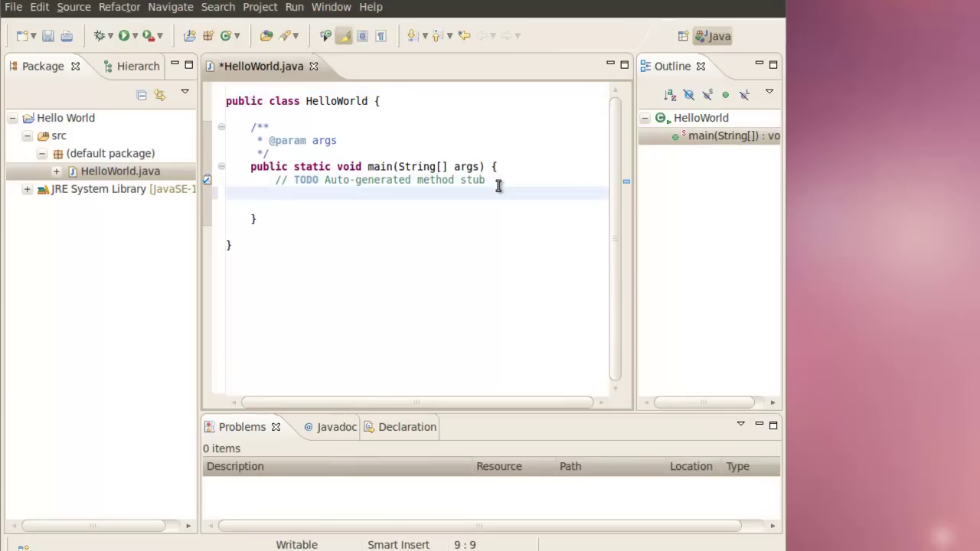
pyautogui.write('System.out')
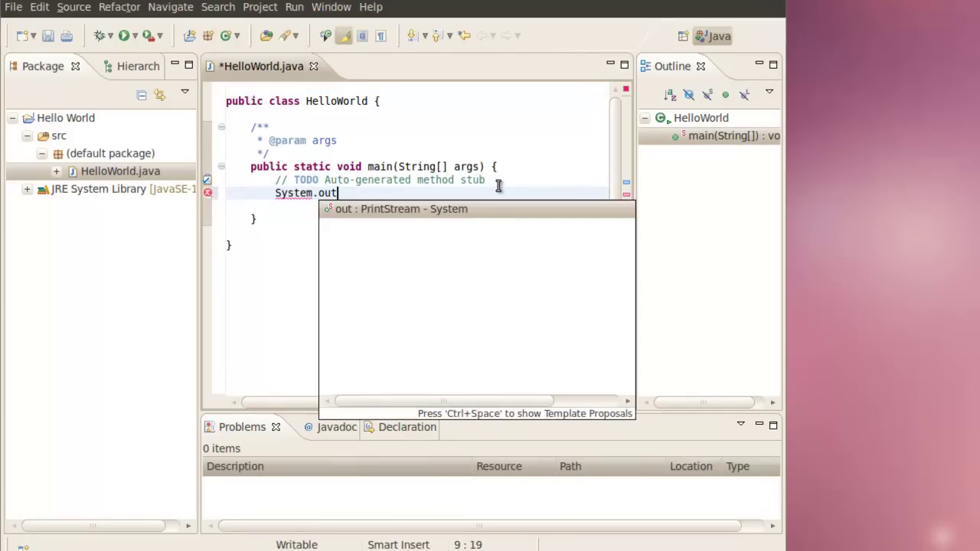
pyautogui.write('.pr')
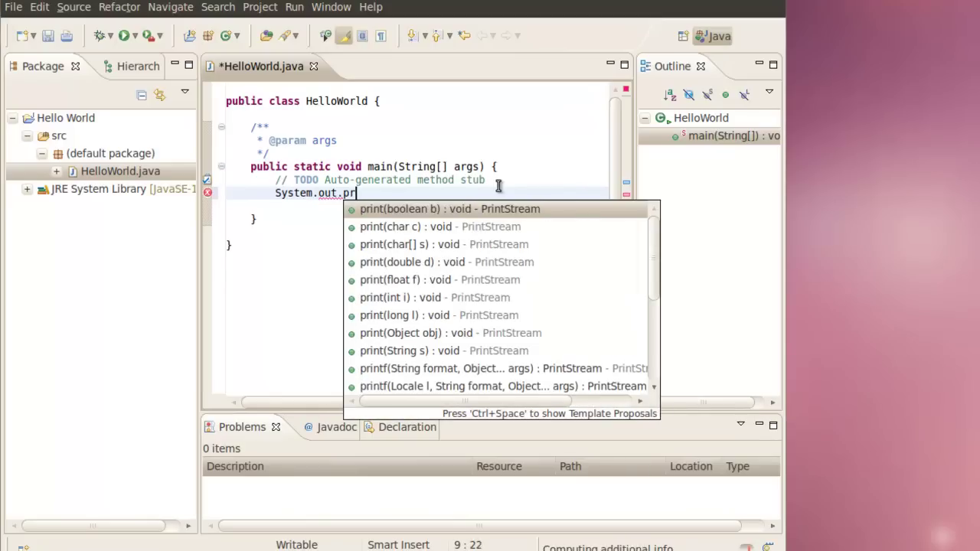
pyautogui.write('intln(')
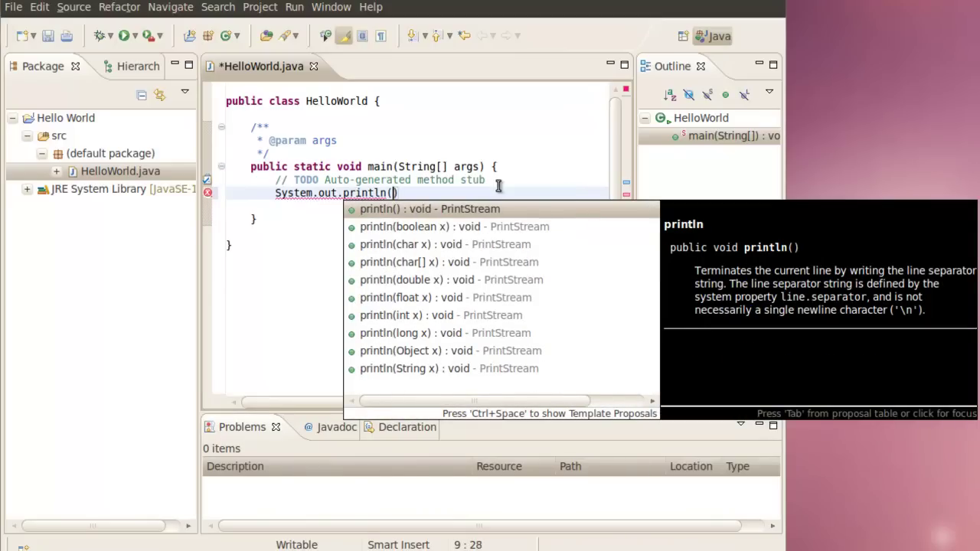
pyautogui.write('"Hellow')
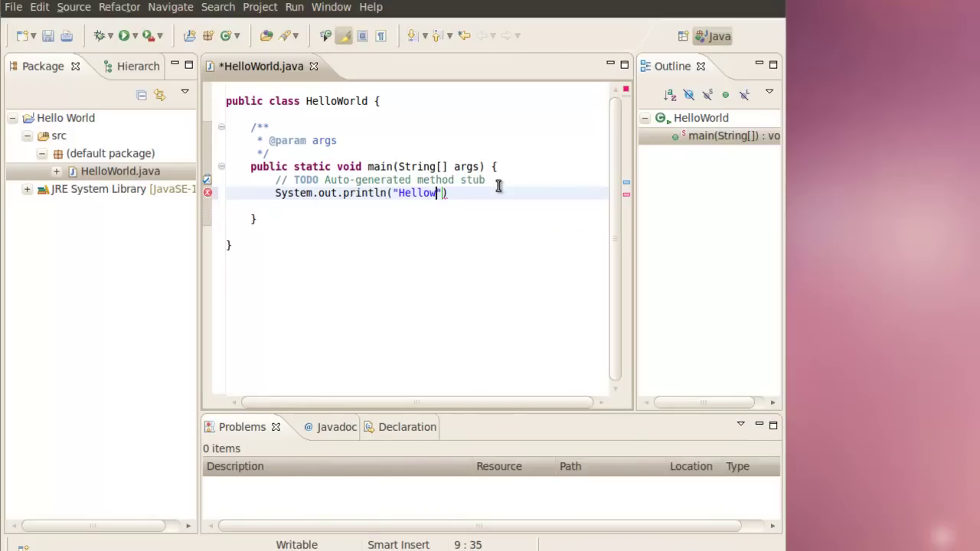
pyautogui.press('BackSpace')
pyautogui.write('World')
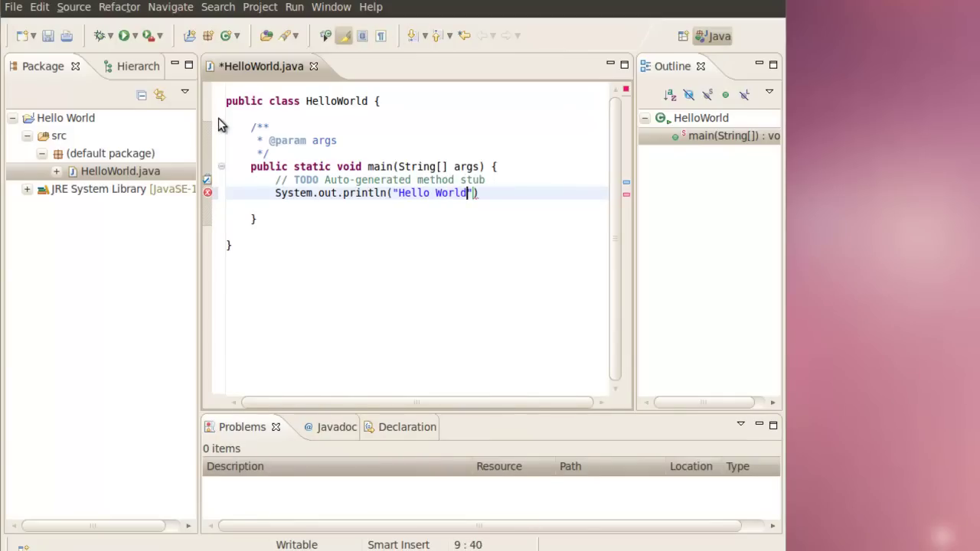
pyautogui.click(481, 193)
pyautogui.write(';')
# Run the HelloWorld program, saving HelloWorld.java before launch, and check its console output.
pyautogui.click(125, 33)
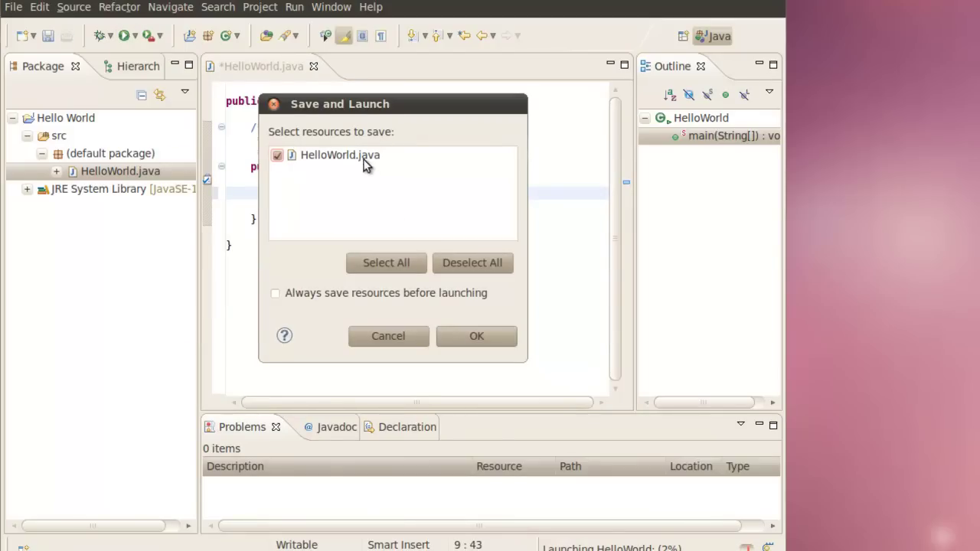
pyautogui.click(489, 337)
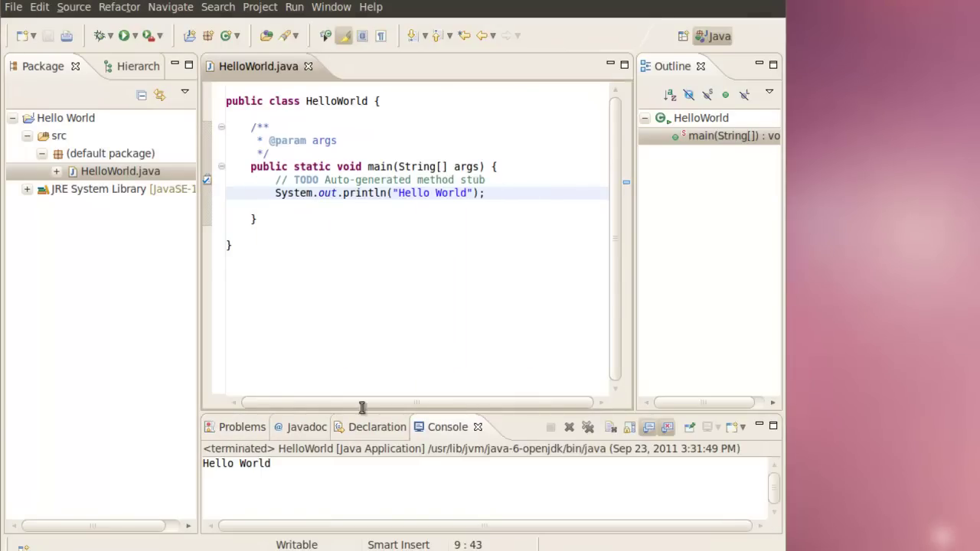
pyautogui.click(277, 465)
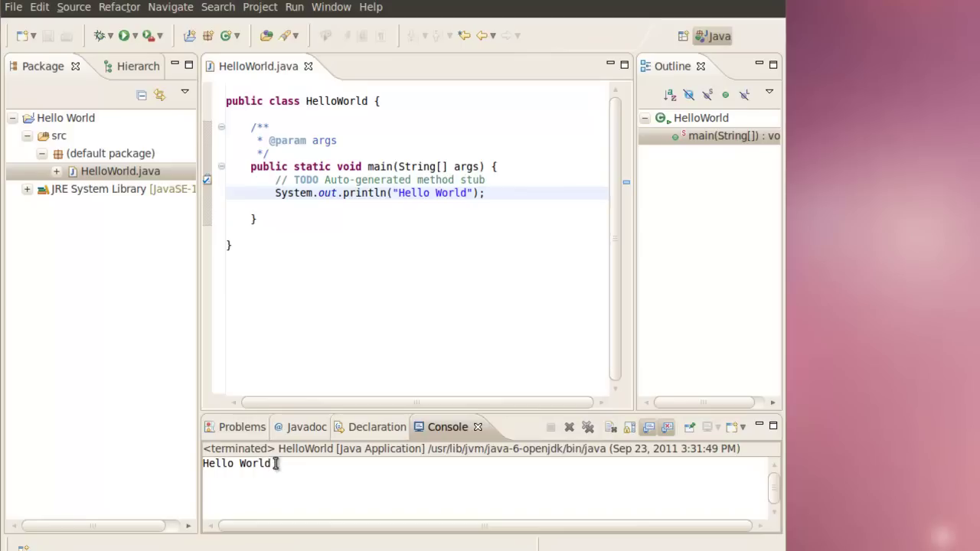